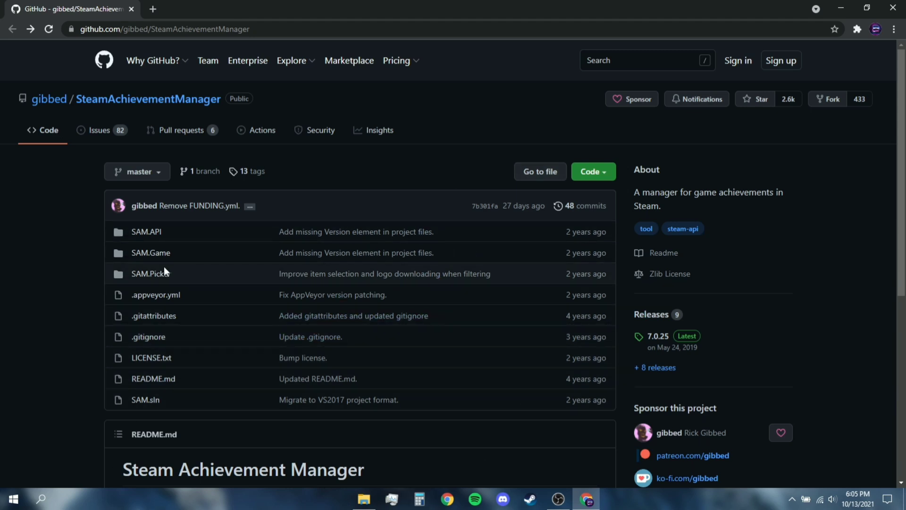
- Download SteamAchievementManager-7.0.25.zip from the GitHub repository's Releases page
left_click(246, 177)
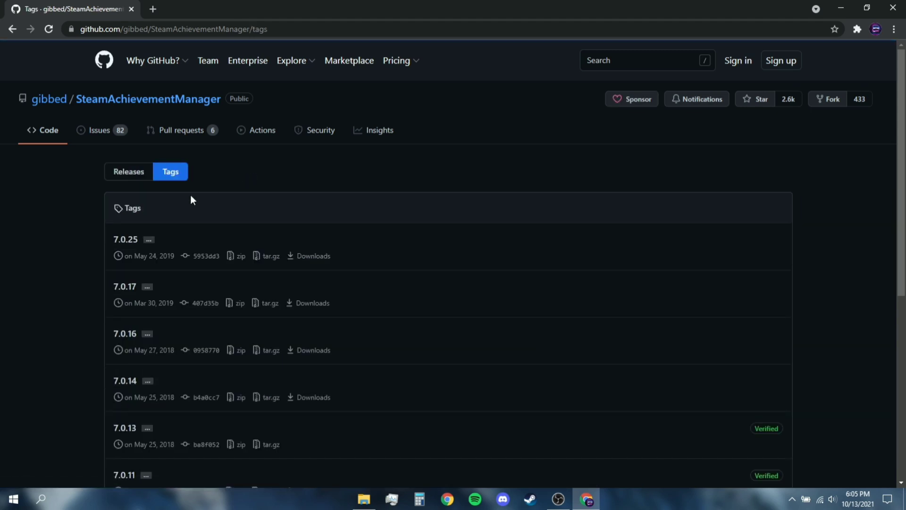
left_click(125, 175)
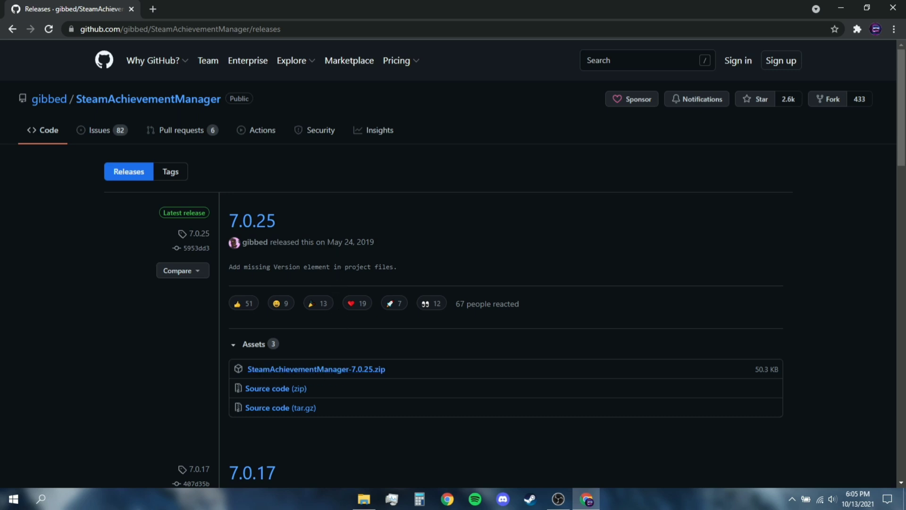
left_click_drag(327, 241, 368, 254)
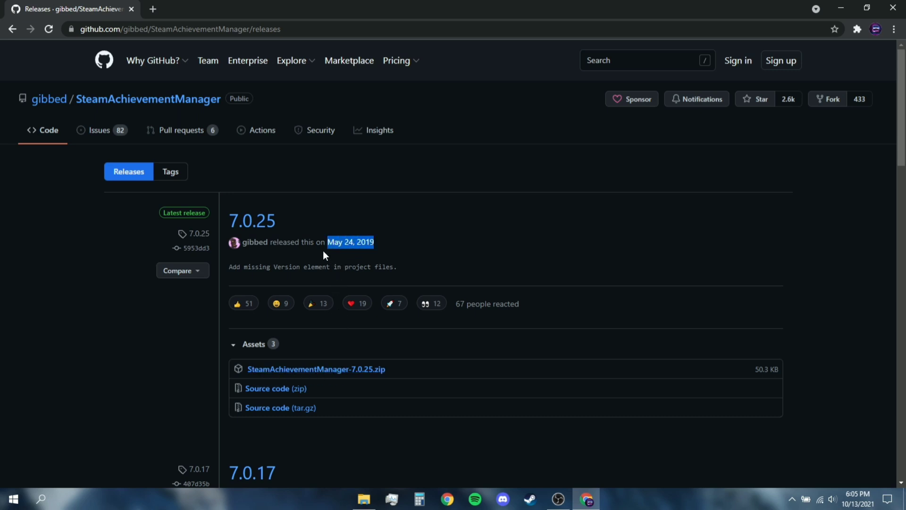
left_click(367, 255)
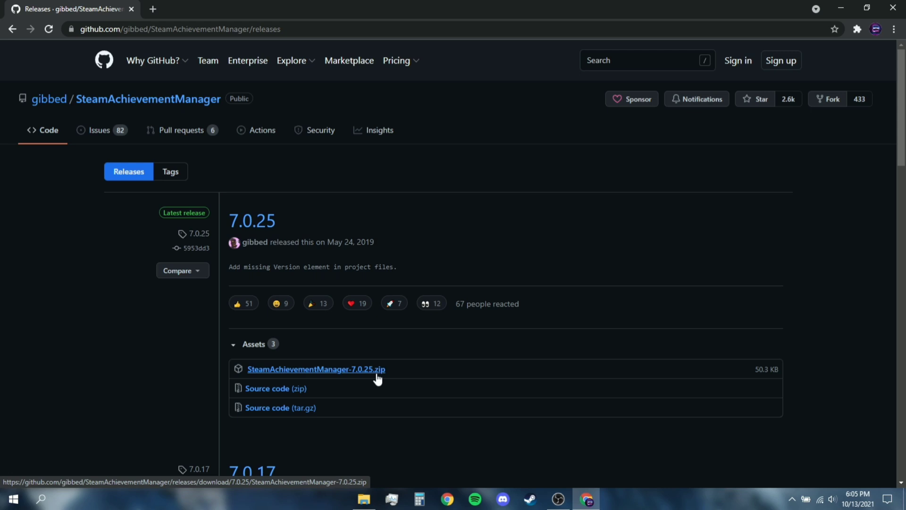
- Extract the downloaded zip into a SteamAchievementManager-7.0.25 folder in Downloads
key("super+e")
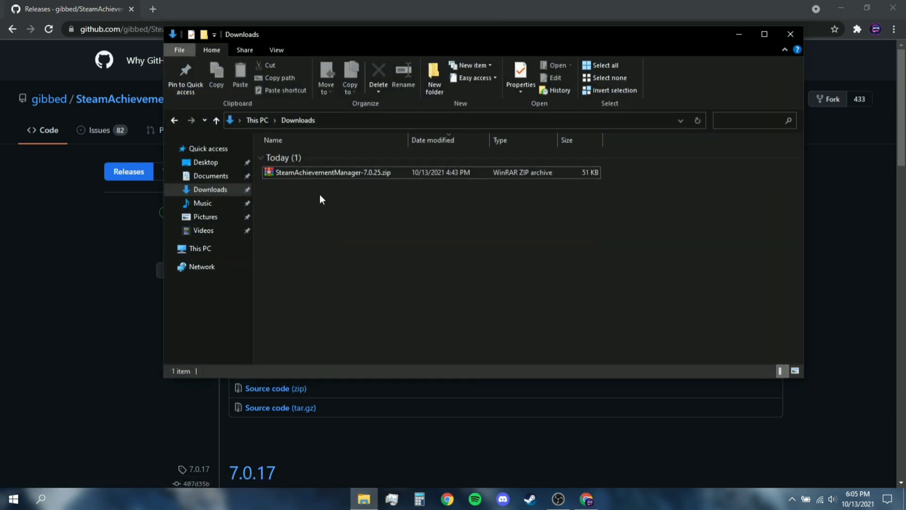
left_click(841, 9)
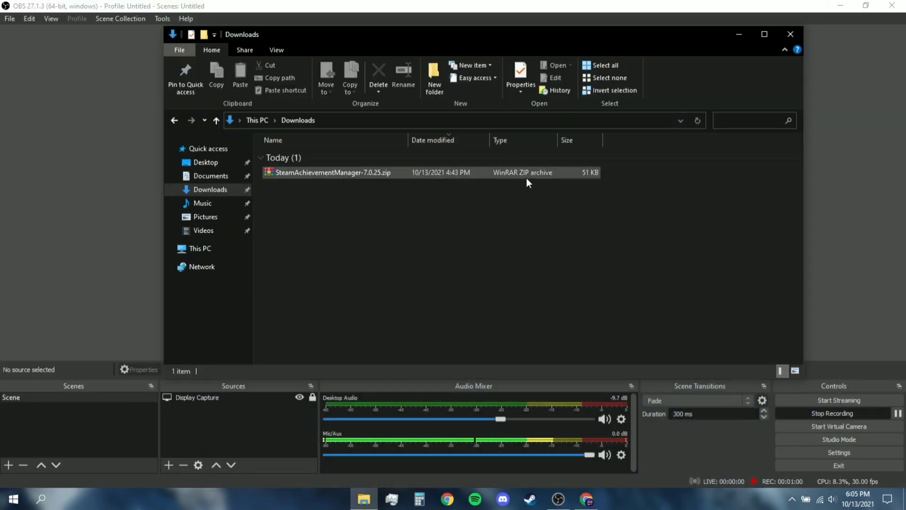
left_click(840, 6)
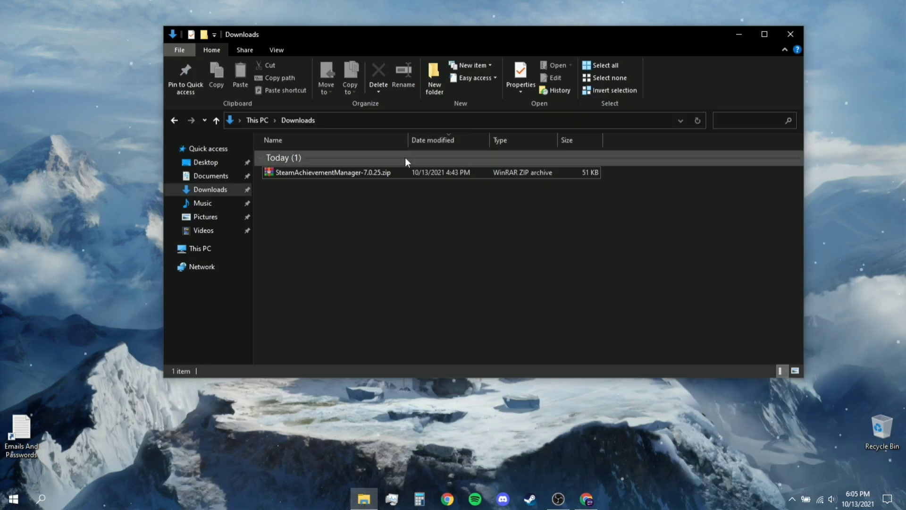
left_click(372, 172)
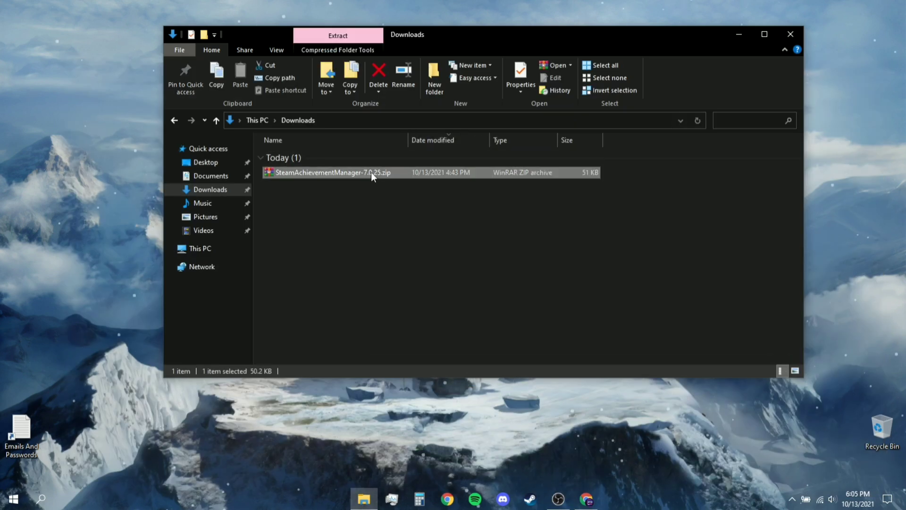
right_click(371, 172)
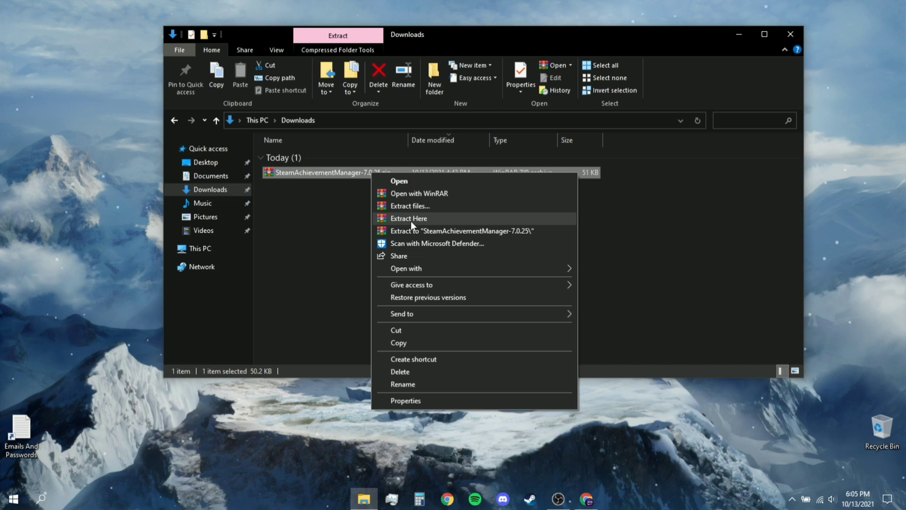
left_click(430, 207)
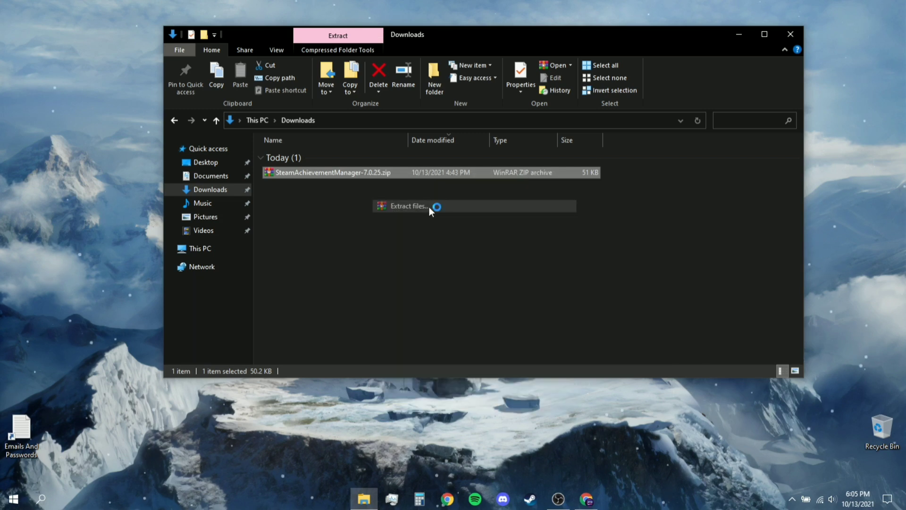
left_click(484, 372)
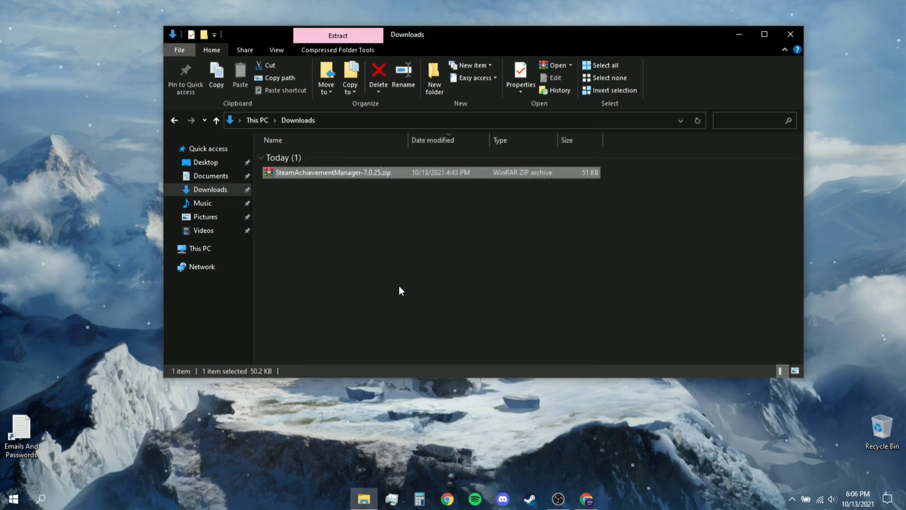
- Enter the extracted folder with its five files and bring up the Steam client
left_click(327, 244)
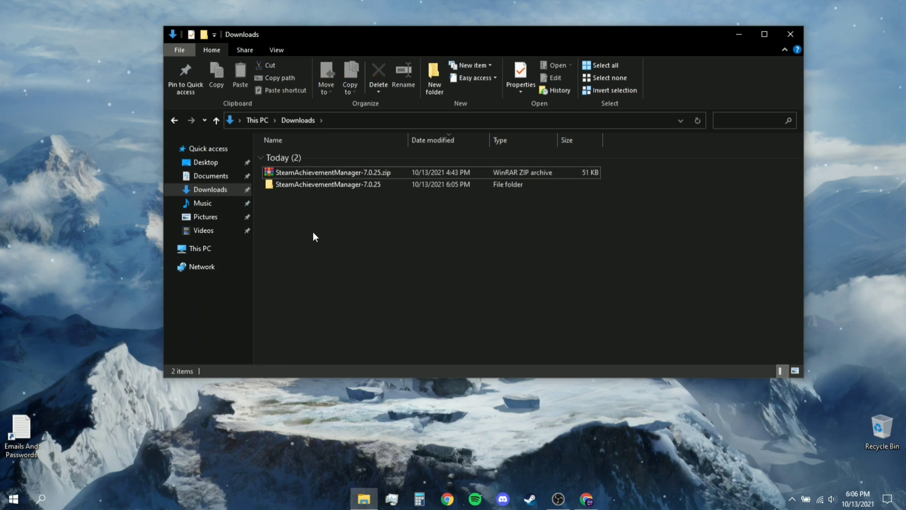
double_click(300, 188)
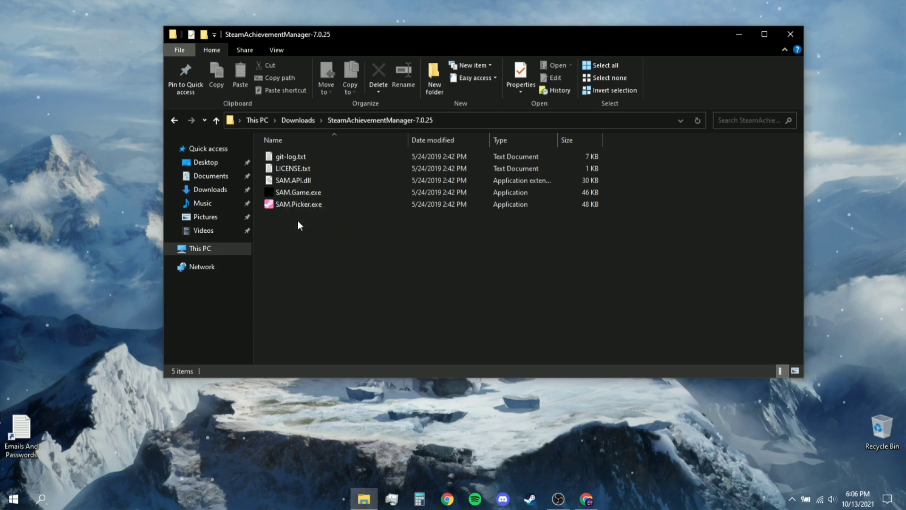
left_click(530, 499)
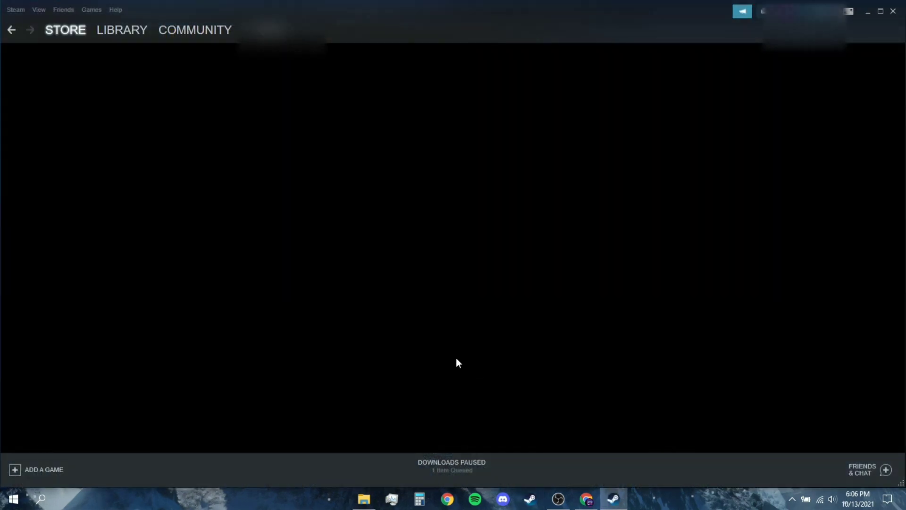
- Check Terraria's 76/104 achievements in the Steam library, then minimize Steam
left_click(129, 29)
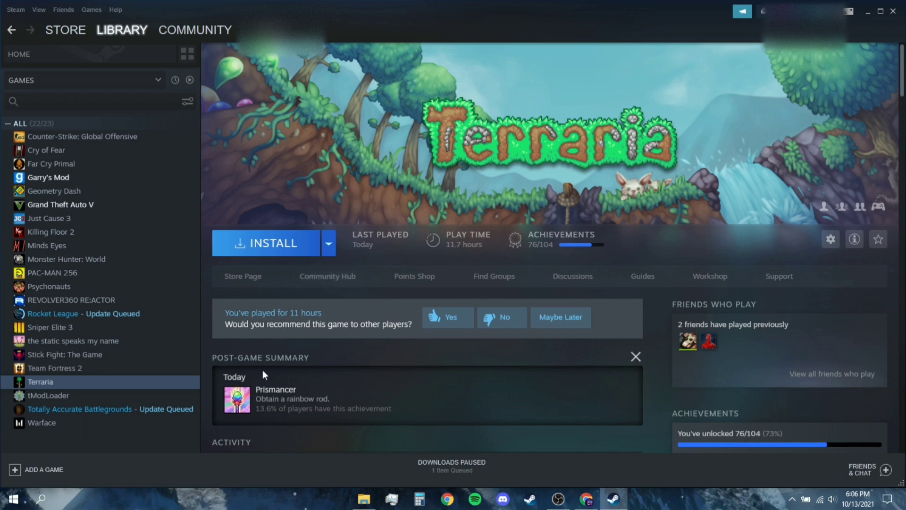
scroll(262, 375, "down", 2)
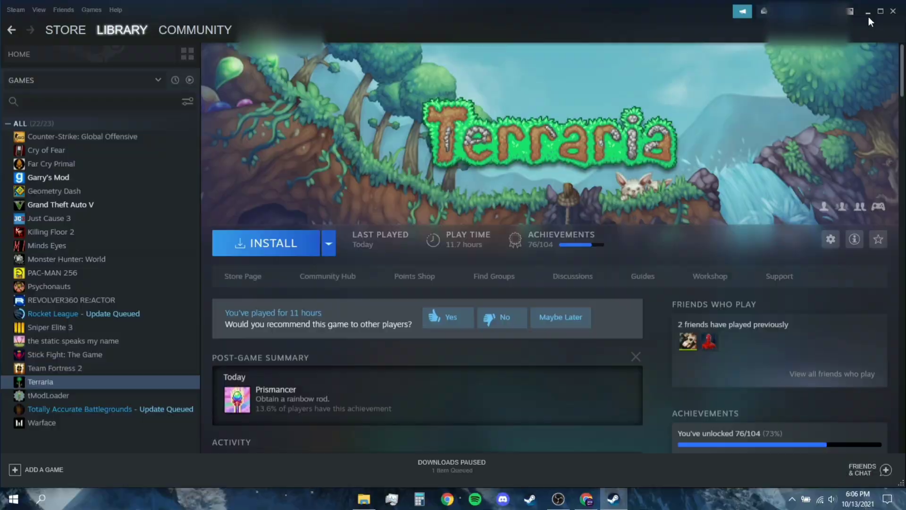
left_click(868, 11)
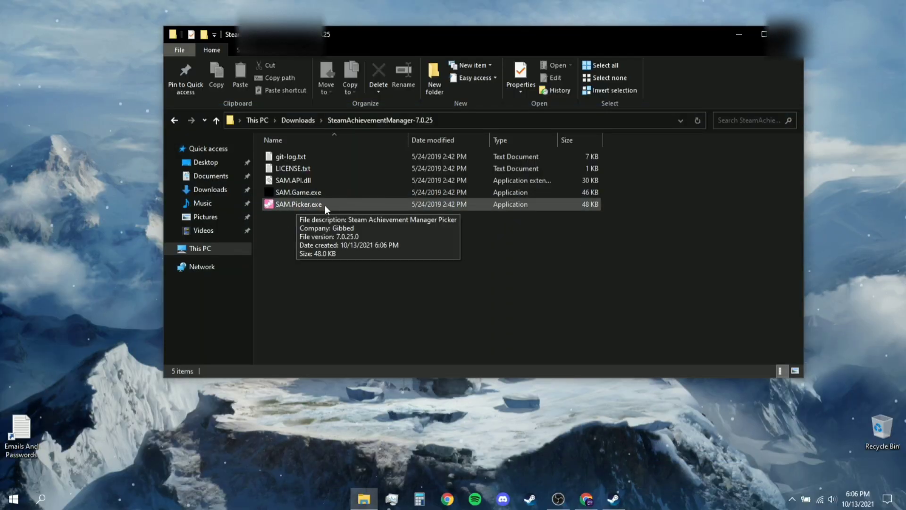
- Launch SAM.Picker.exe and select Terraria from its game list
double_click(342, 207)
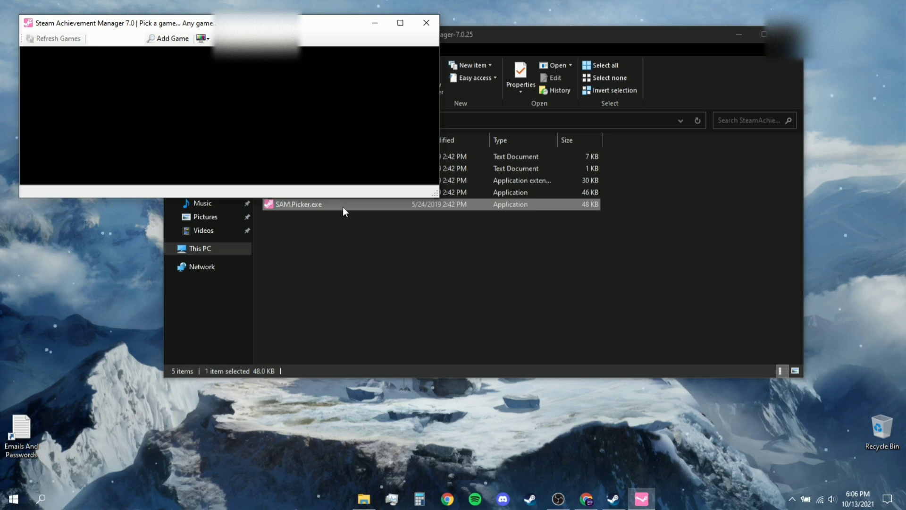
scroll(247, 93, "down", 5)
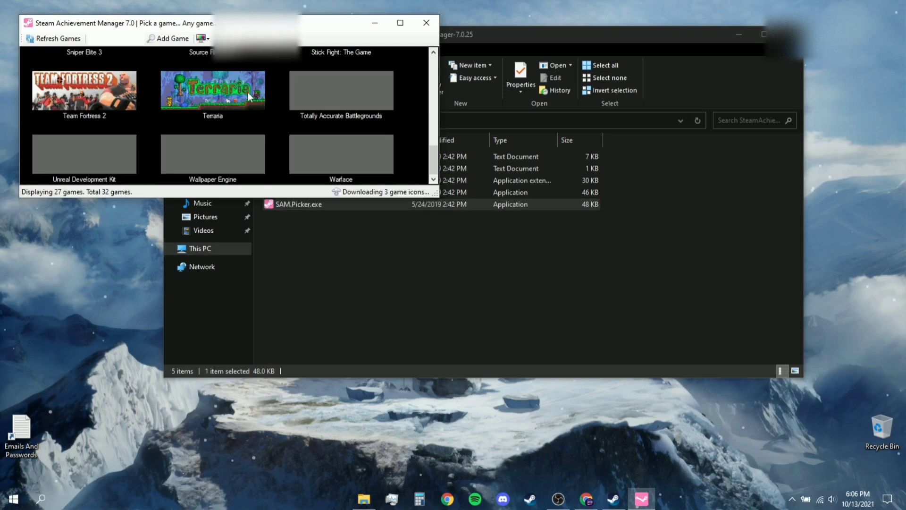
left_click_drag(434, 139, 410, 158)
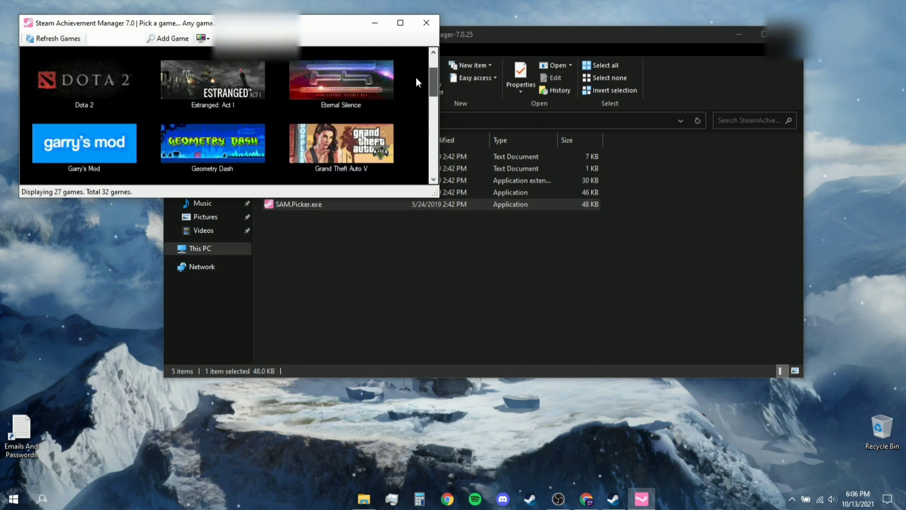
scroll(409, 141, "up", 2)
scroll(408, 138, "down", 1)
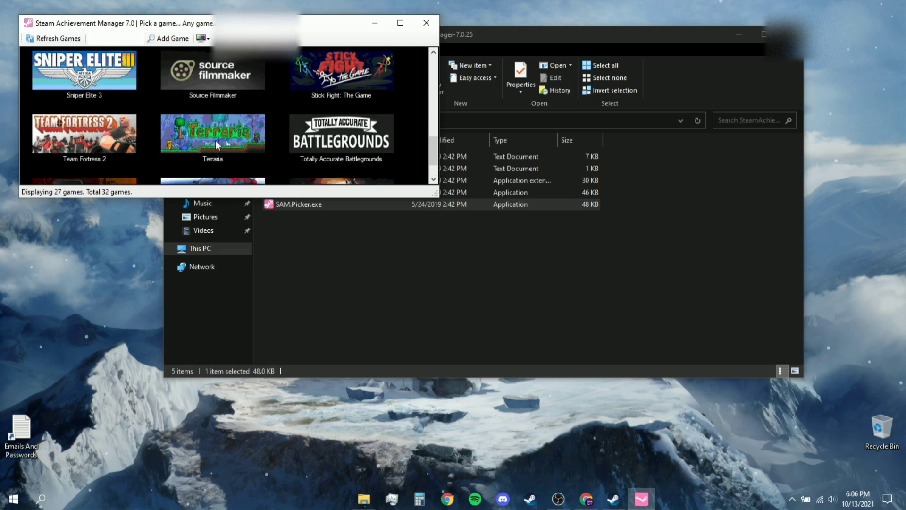
left_click(613, 499)
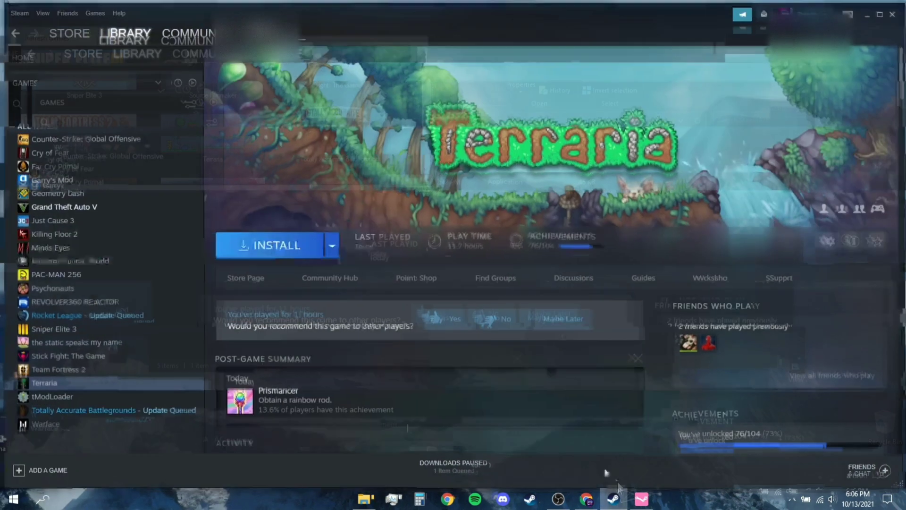
left_click(641, 499)
left_click(209, 140)
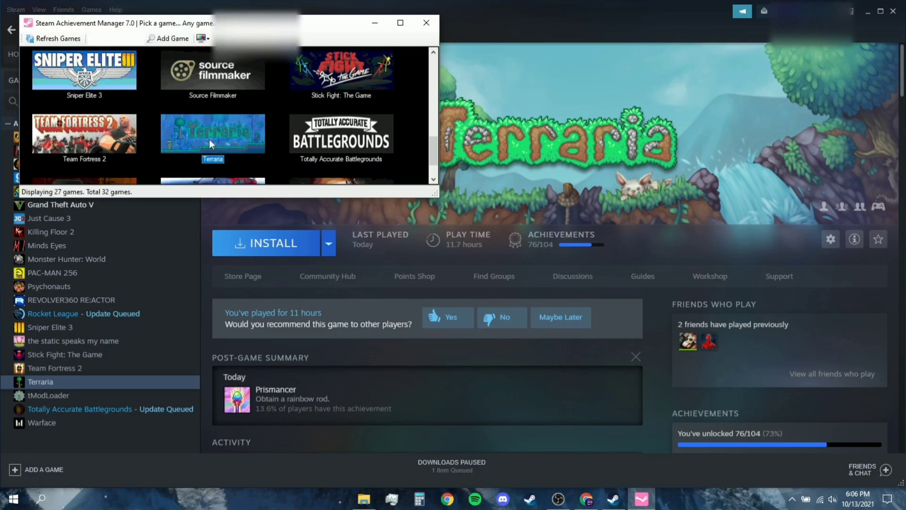
- Load Terraria's 104 achievements in SAM, glancing at Steam's Friends & Chat panel meanwhile
double_click(209, 139)
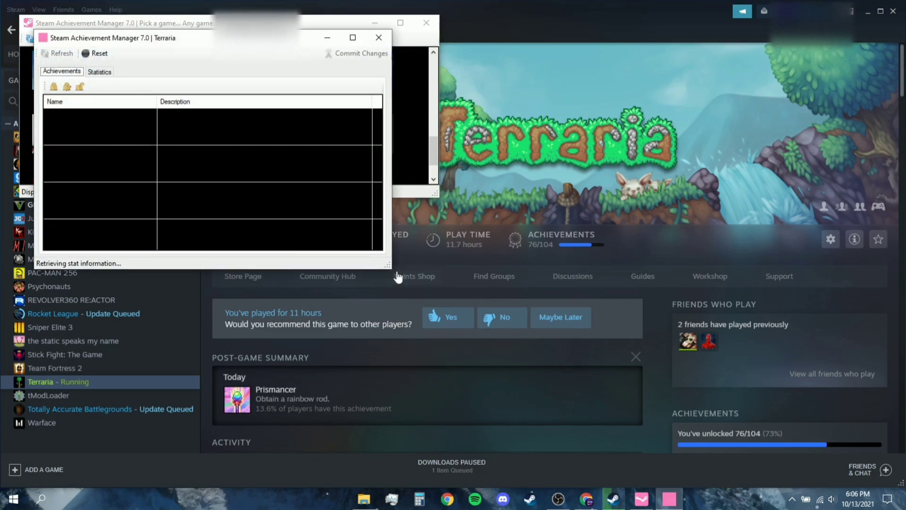
left_click(529, 171)
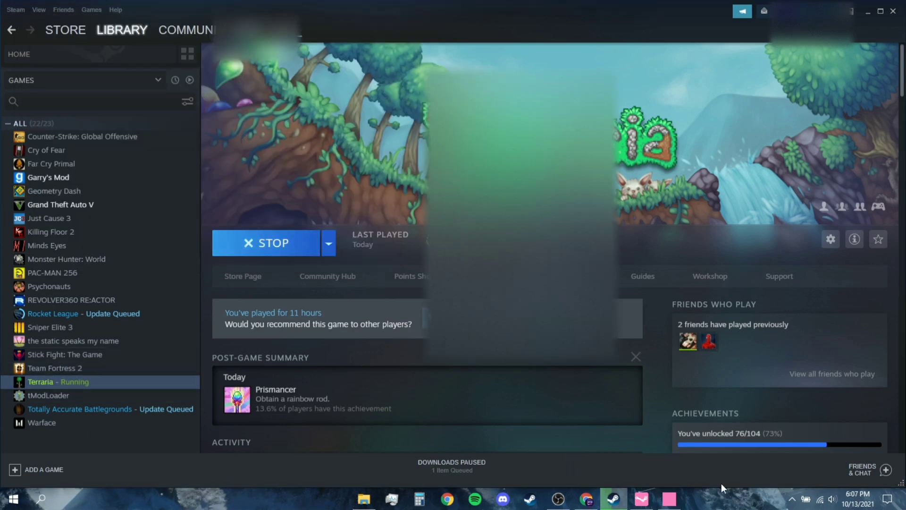
left_click(875, 474)
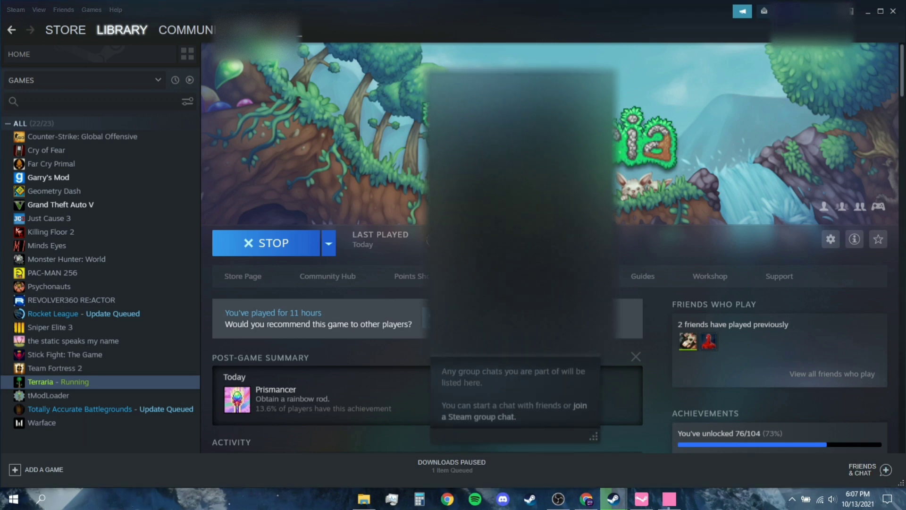
left_click_drag(496, 82, 452, 81)
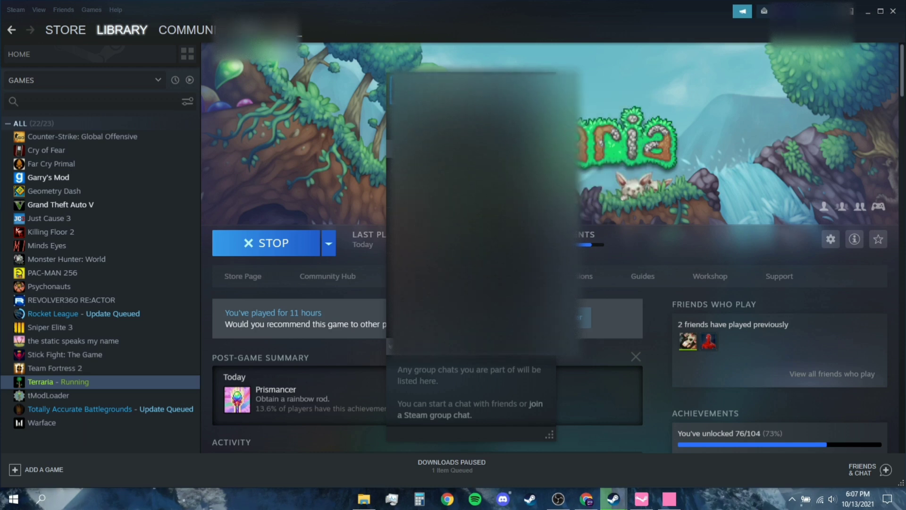
key("alt+F4")
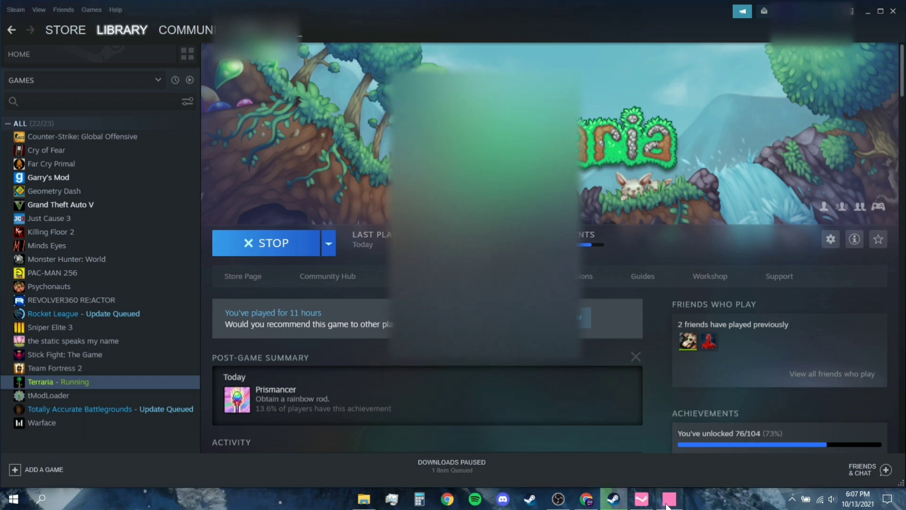
left_click(668, 499)
scroll(107, 182, "down", 2)
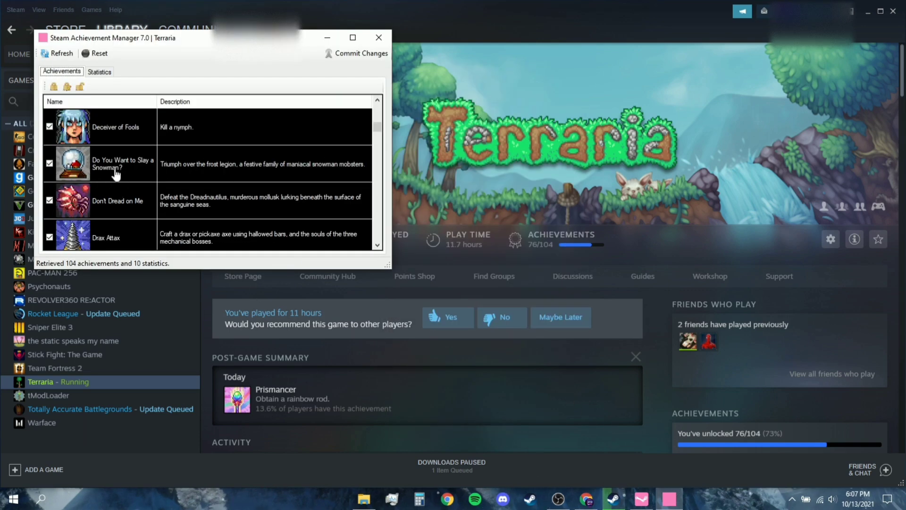
scroll(107, 183, "down", 2)
scroll(107, 183, "down", 2)
scroll(106, 185, "down", 2)
scroll(107, 184, "down", 3)
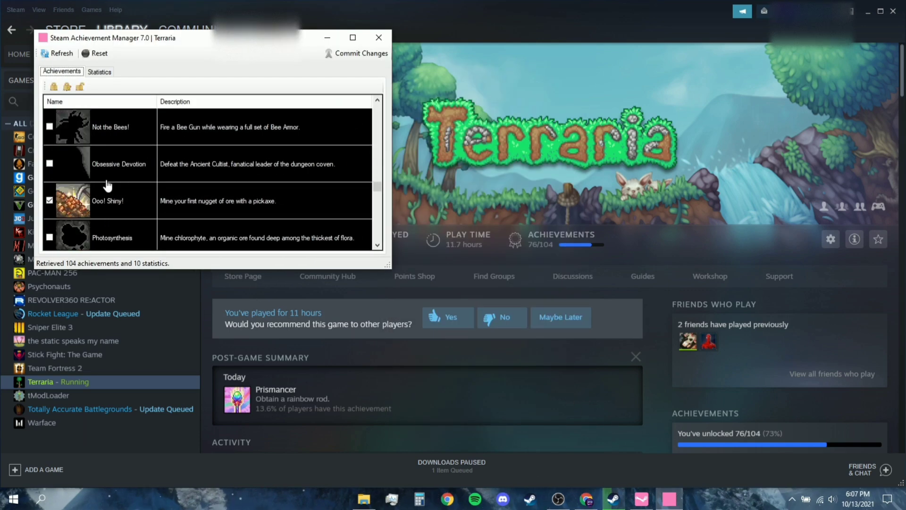
scroll(106, 184, "down", 3)
scroll(106, 185, "down", 3)
scroll(106, 184, "down", 3)
scroll(106, 185, "up", 2)
scroll(107, 185, "up", 3)
scroll(107, 185, "up", 1)
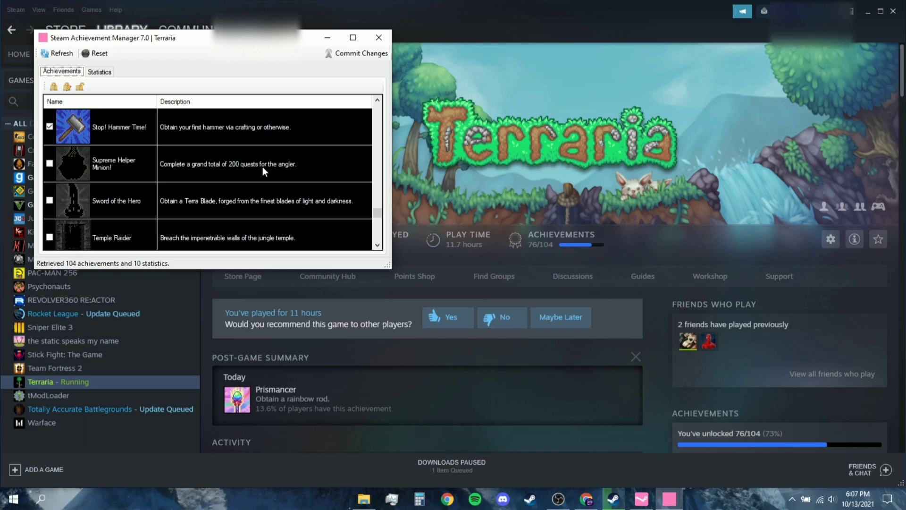
- Tick the Supreme Helper Minion! achievement as unlocked
left_click(49, 163)
- Commit the change so Steam shows Terraria at 77/104 achievements
left_click(358, 55)
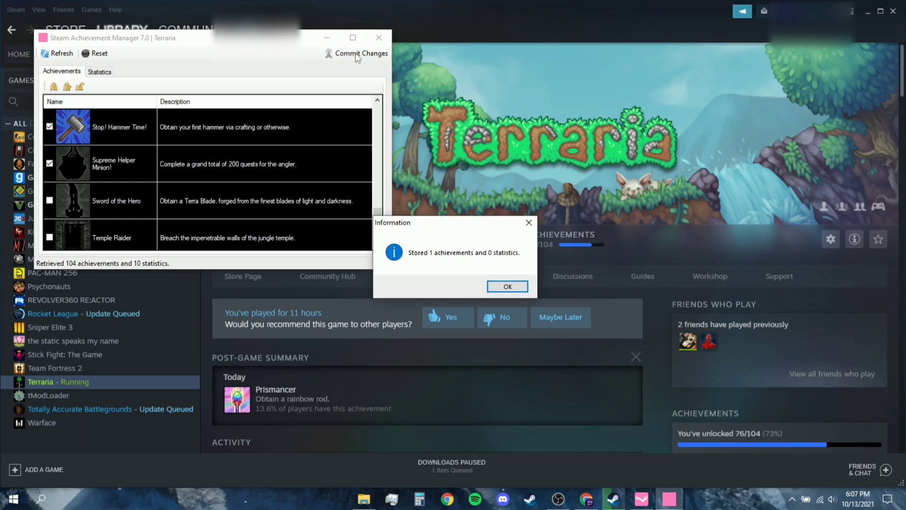
left_click(506, 288)
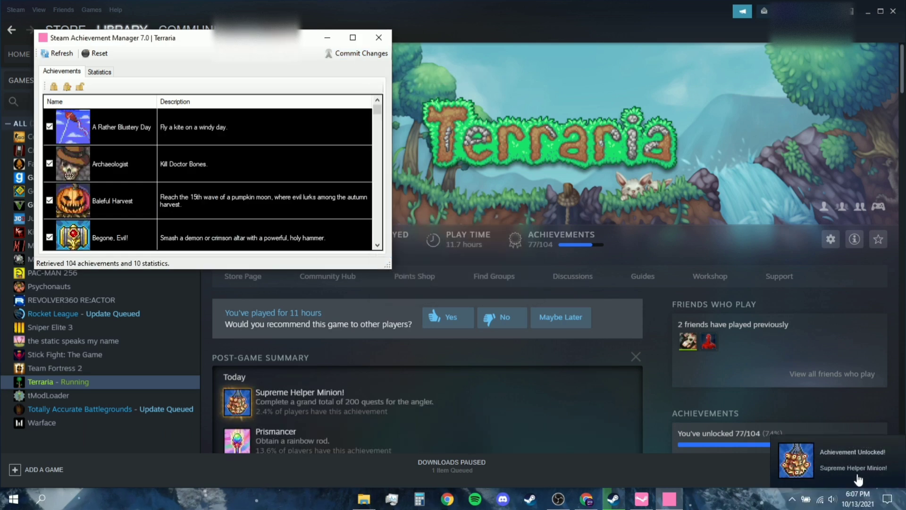
scroll(304, 394, "down", 1)
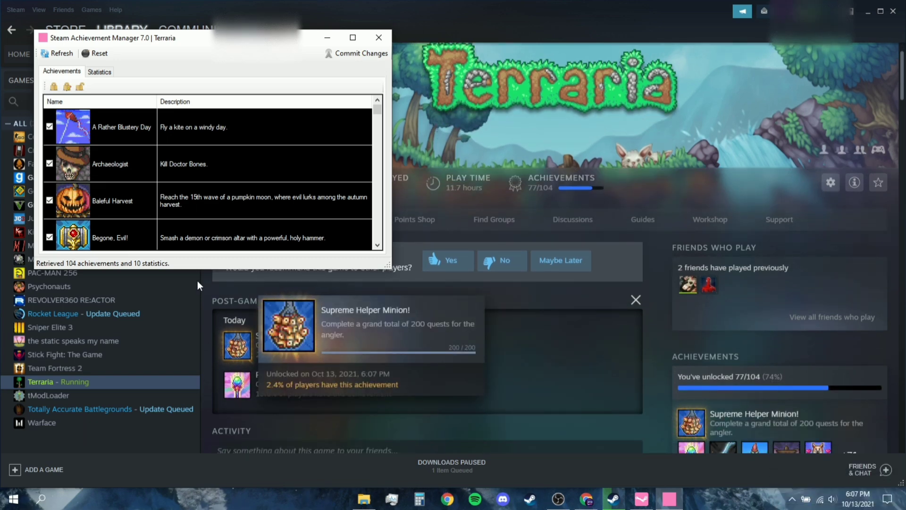
scroll(126, 150, "down", 2)
scroll(142, 163, "down", 3)
scroll(167, 190, "down", 3)
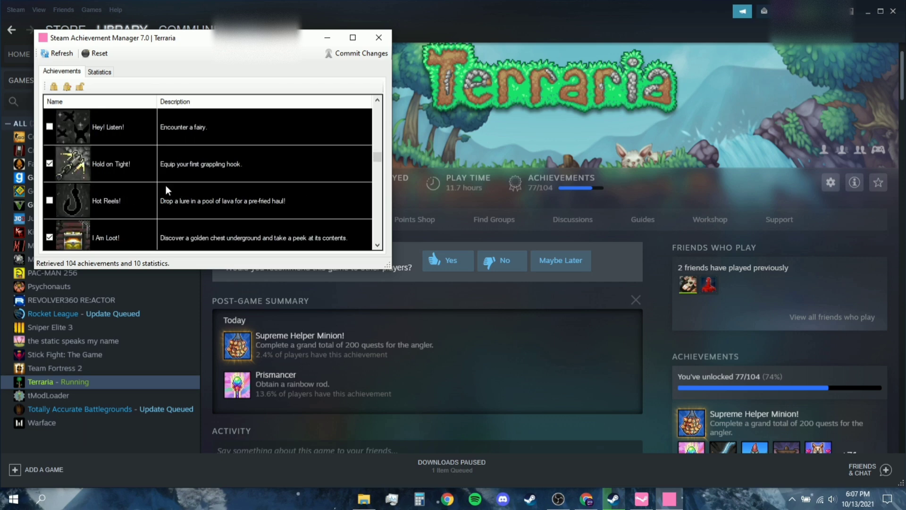
left_click(92, 73)
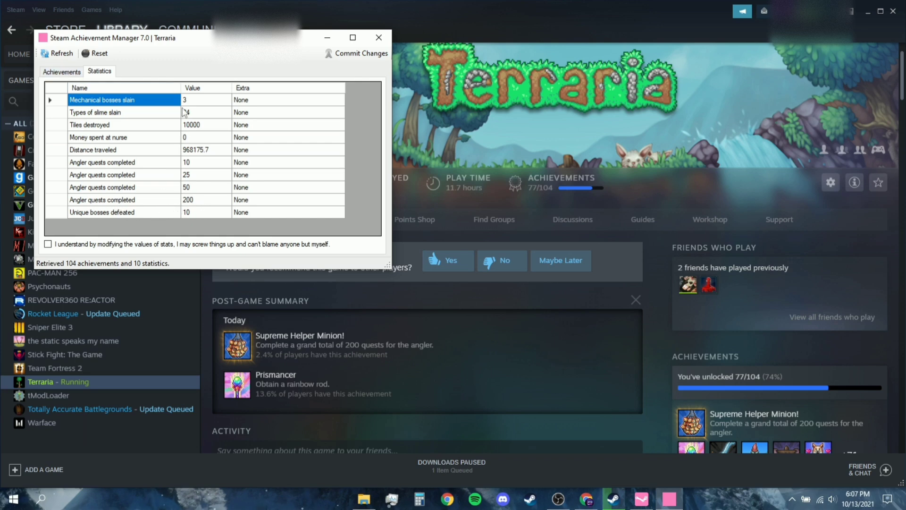
left_click(63, 72)
scroll(327, 185, "down", 3)
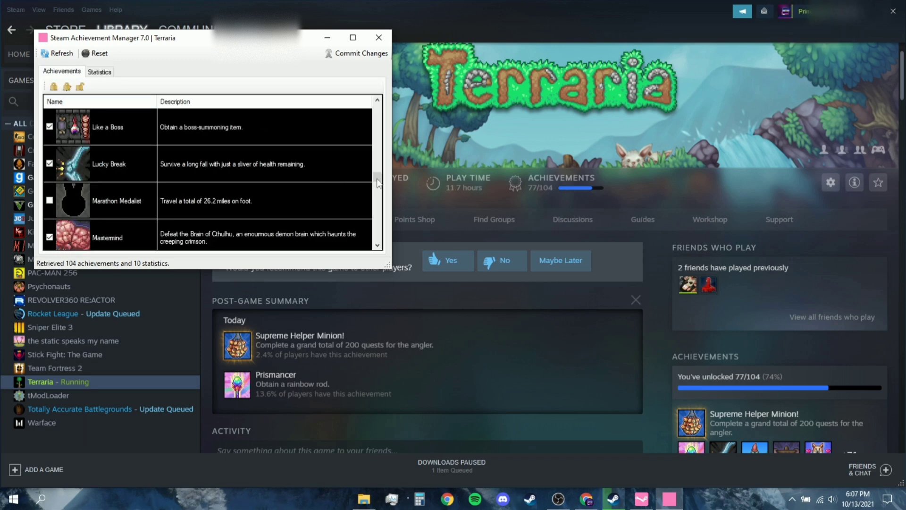
mouse_move(377, 180)
left_mouse_down()
mouse_move(366, 166)
mouse_move(369, 236)
mouse_move(373, 140)
left_mouse_up()
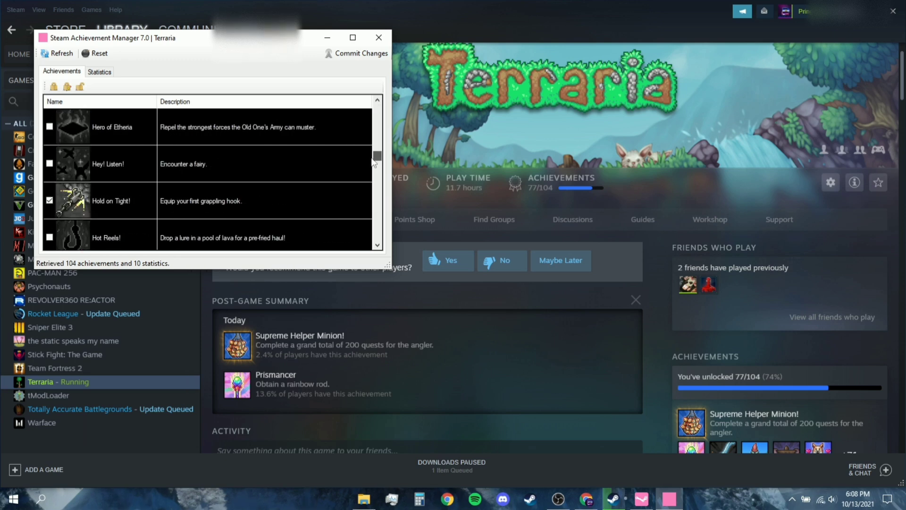
left_click_drag(368, 225, 386, 224)
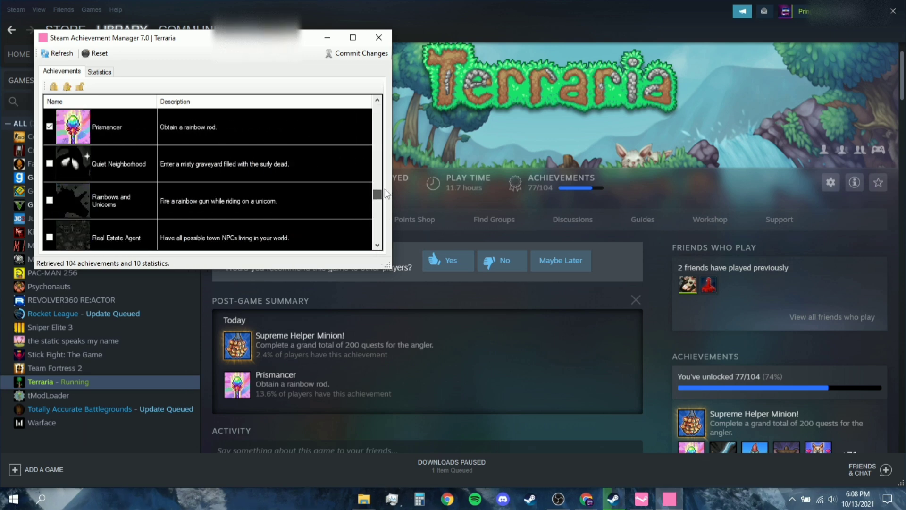